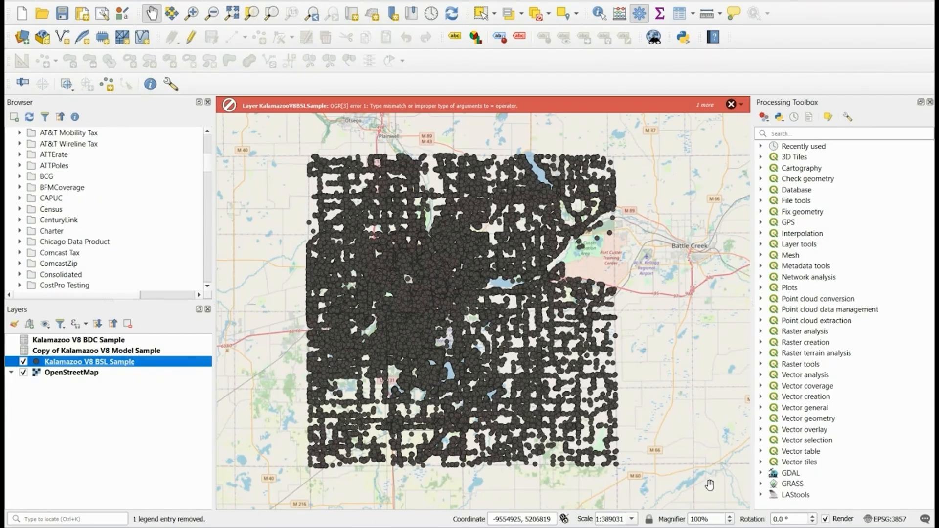
Open the symbology properties of the Kalamazoo V8 BSL Sample layer and switch the renderer from single symbol to Categorized.
{"action": "right_click", "coordinate": [143, 365]}
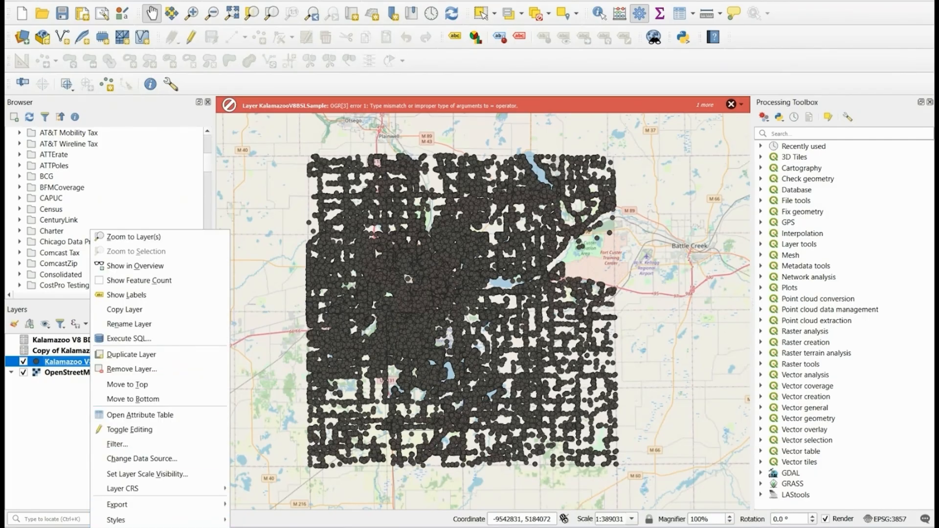
{"action": "left_click", "coordinate": [125, 527]}
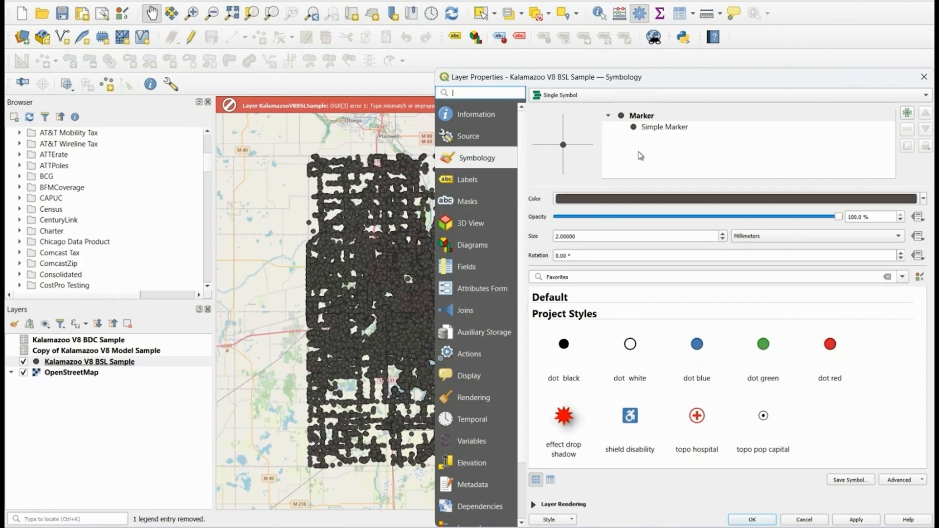
{"action": "left_click_drag", "start_coordinate": [697, 85], "coordinate": [455, 50]}
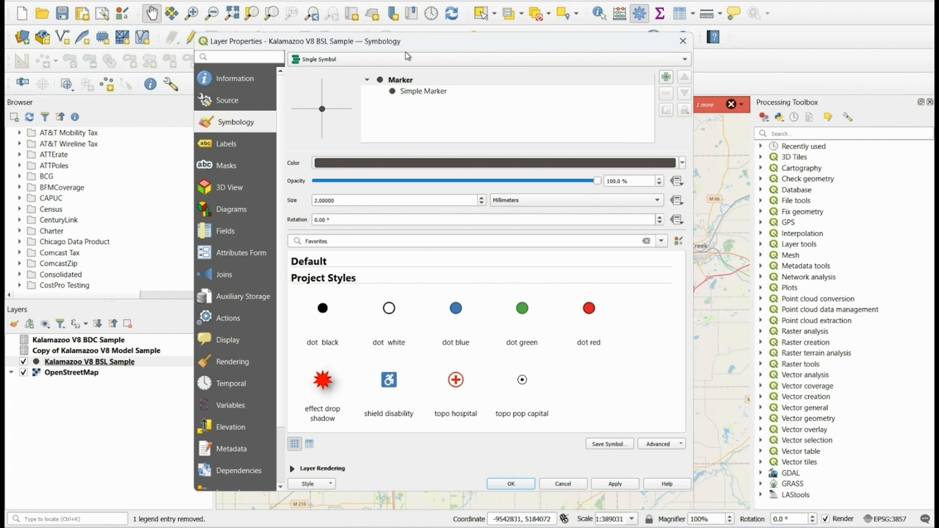
{"action": "left_click", "coordinate": [408, 58]}
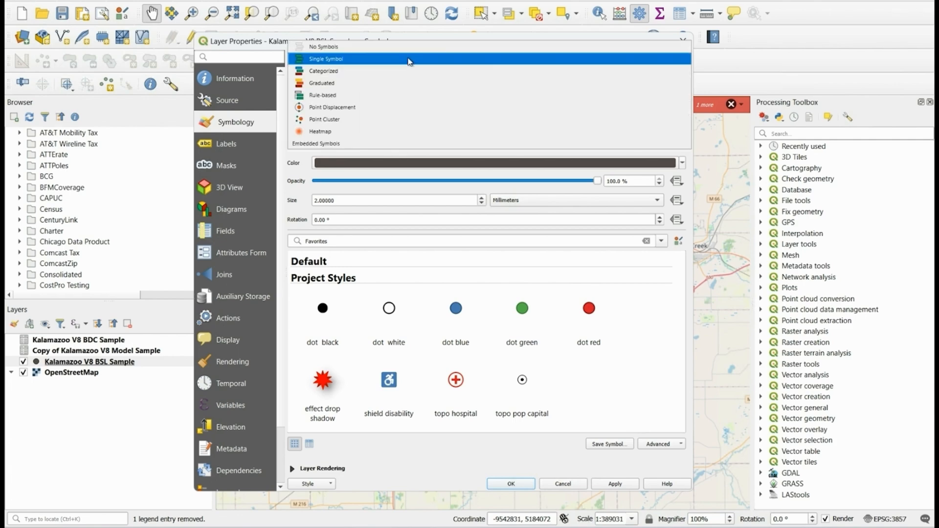
{"action": "left_click", "coordinate": [350, 71]}
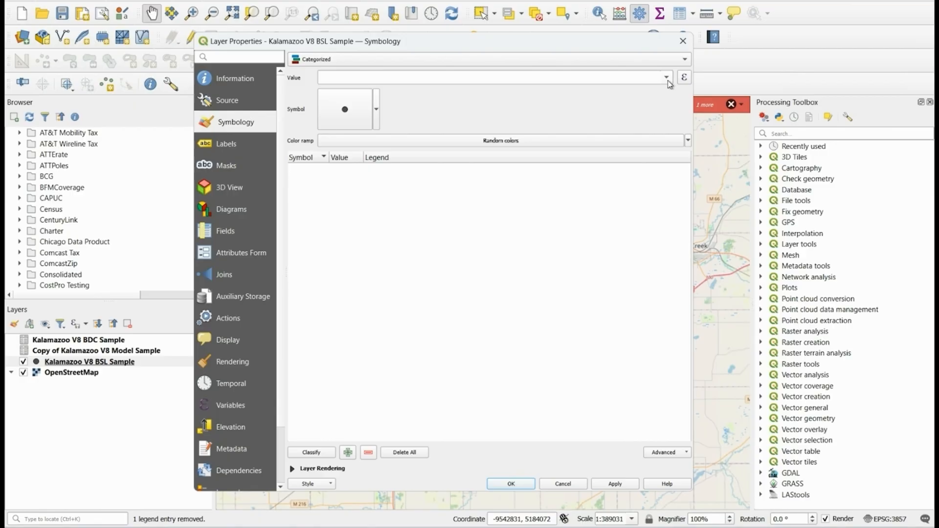
Classify the layer's categories by the Kalamazoo V8 BDC Sample_NTIAStatus field.
{"action": "left_click", "coordinate": [548, 82]}
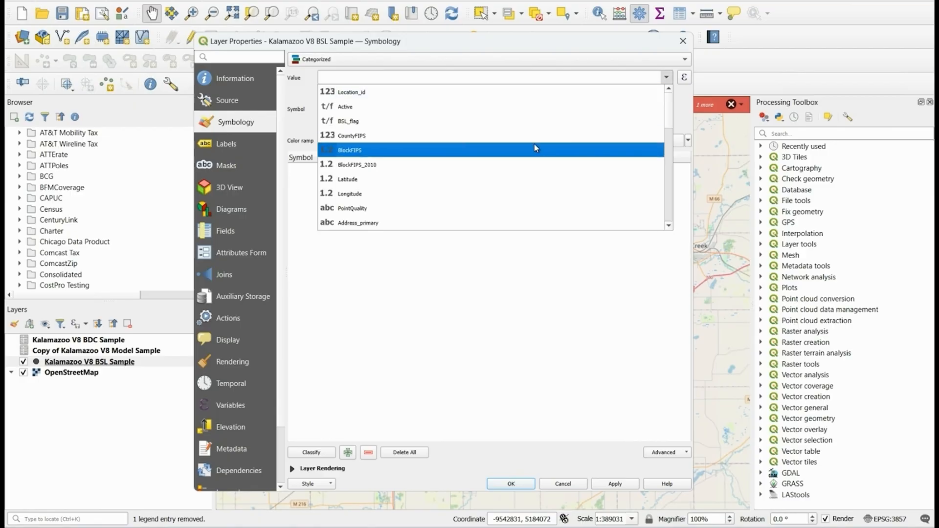
{"action": "scroll", "coordinate": [534, 144], "scroll_direction": "down", "scroll_amount": 4}
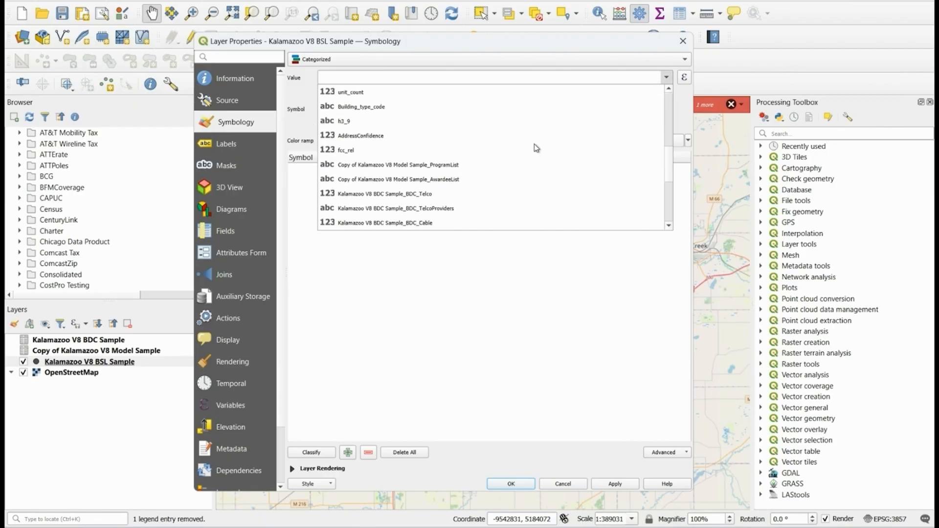
{"action": "scroll", "coordinate": [537, 147], "scroll_direction": "down", "scroll_amount": 2}
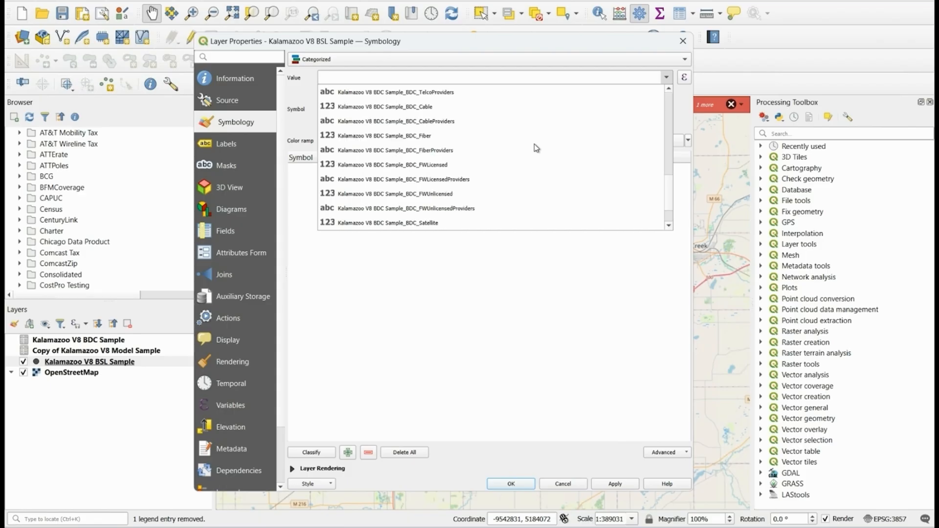
{"action": "scroll", "coordinate": [534, 143], "scroll_direction": "down", "scroll_amount": 1}
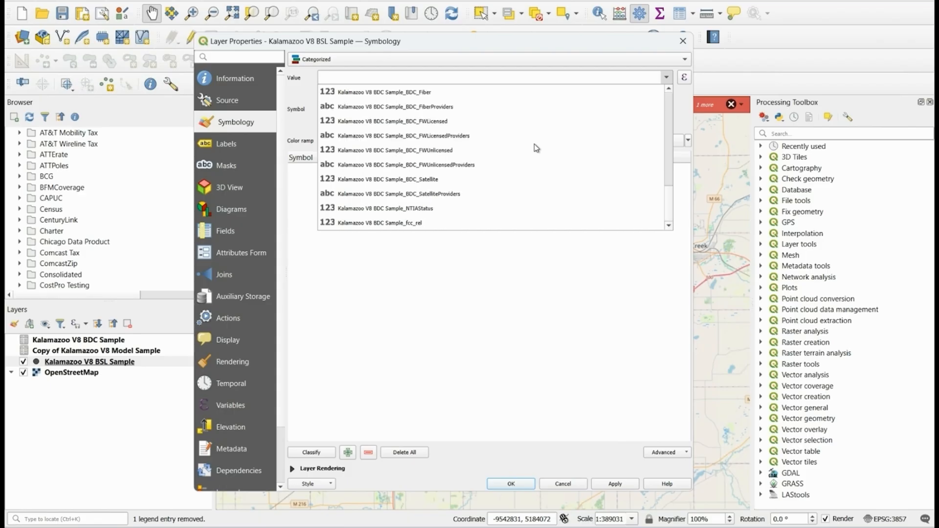
{"action": "left_click", "coordinate": [430, 211]}
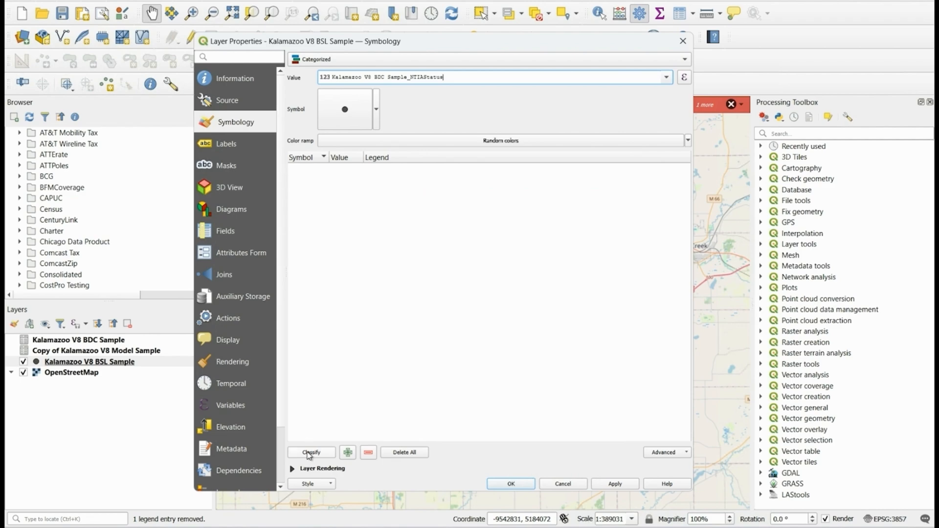
{"action": "left_click", "coordinate": [309, 453]}
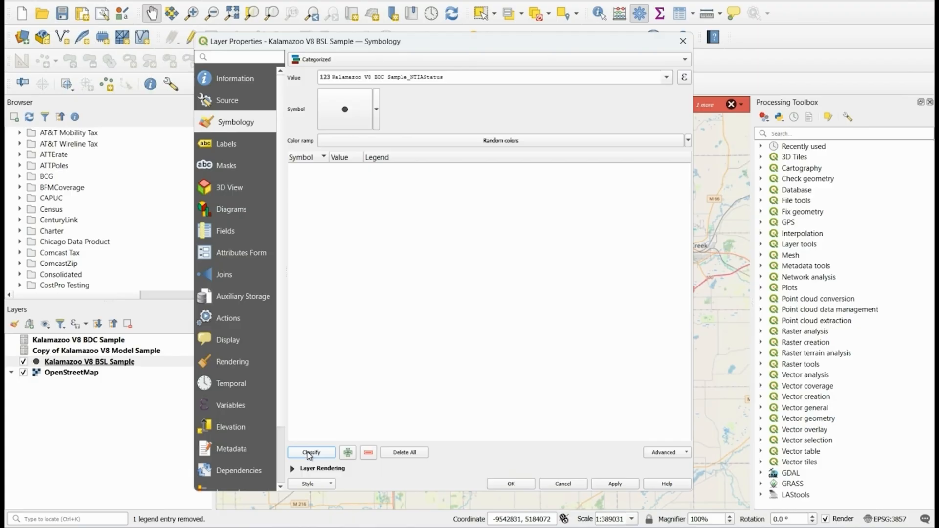
{"action": "left_click", "coordinate": [309, 453]}
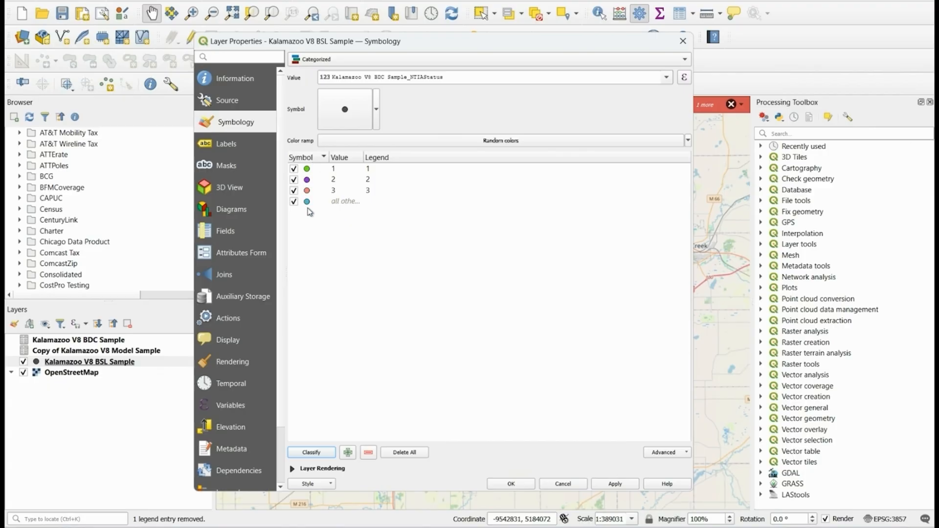
Change the symbol color of the category with value 1 to light orange.
{"action": "double_click", "coordinate": [307, 168]}
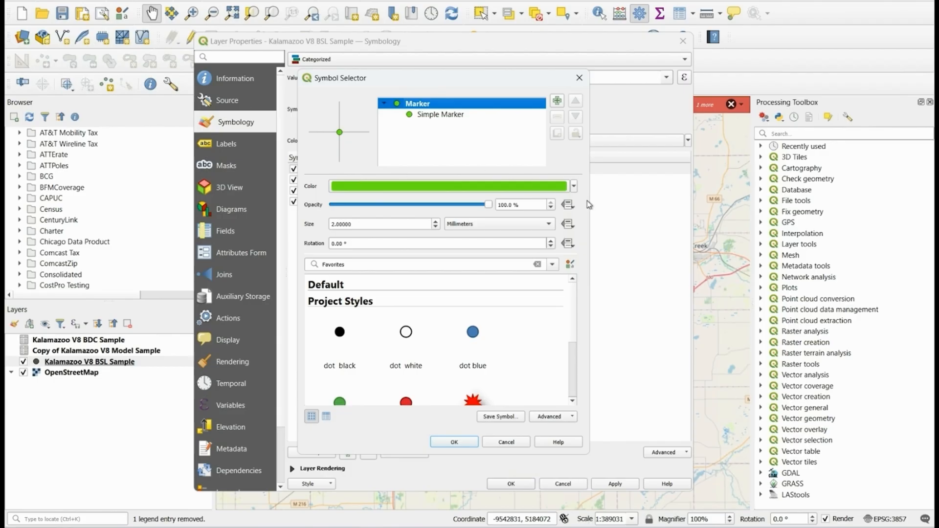
{"action": "left_click", "coordinate": [574, 187]}
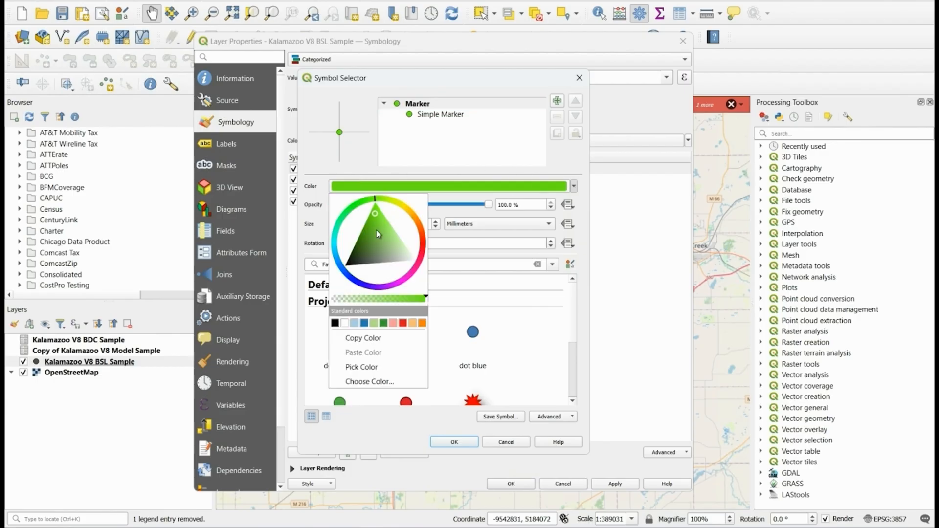
{"action": "left_click", "coordinate": [414, 323]}
{"action": "left_click", "coordinate": [454, 441]}
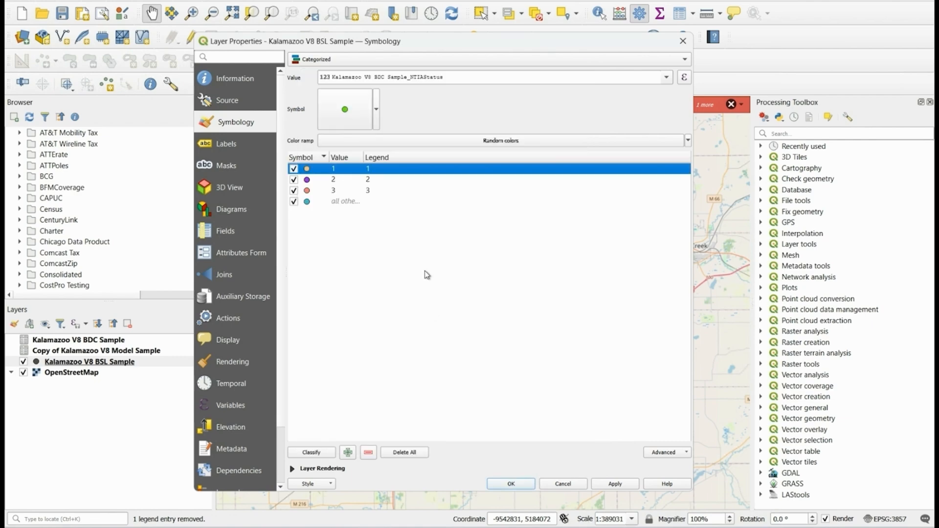
Set the categories' color ramp to Greens and apply the symbology to the map.
{"action": "left_click", "coordinate": [687, 141]}
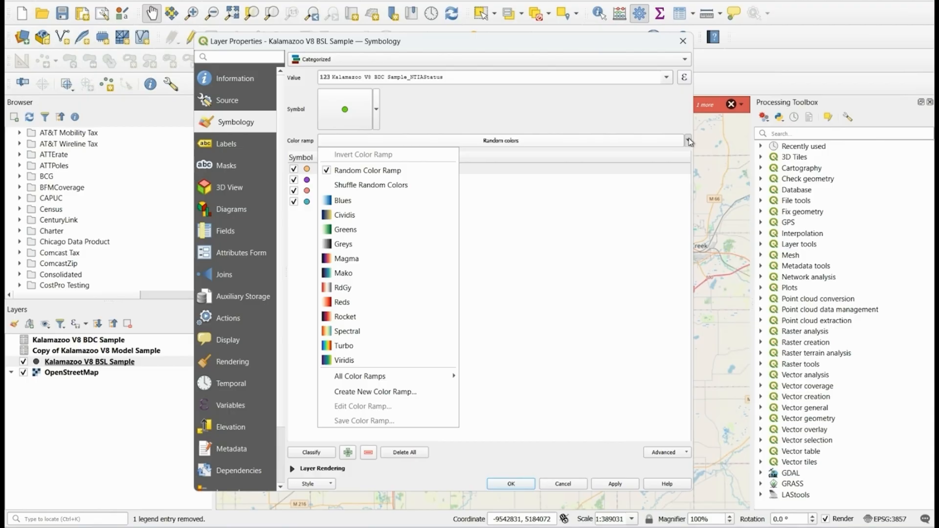
{"action": "left_click", "coordinate": [347, 231]}
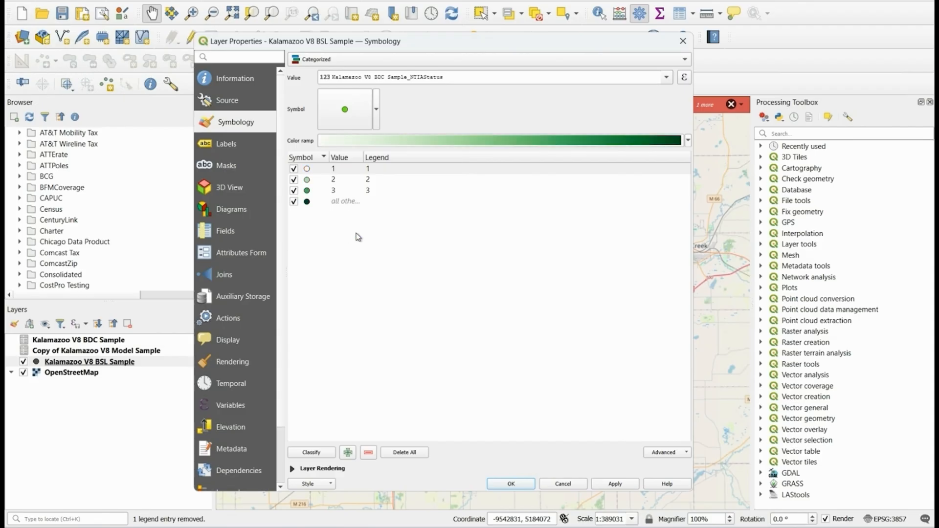
{"action": "left_click", "coordinate": [615, 484]}
{"action": "left_click", "coordinate": [511, 484]}
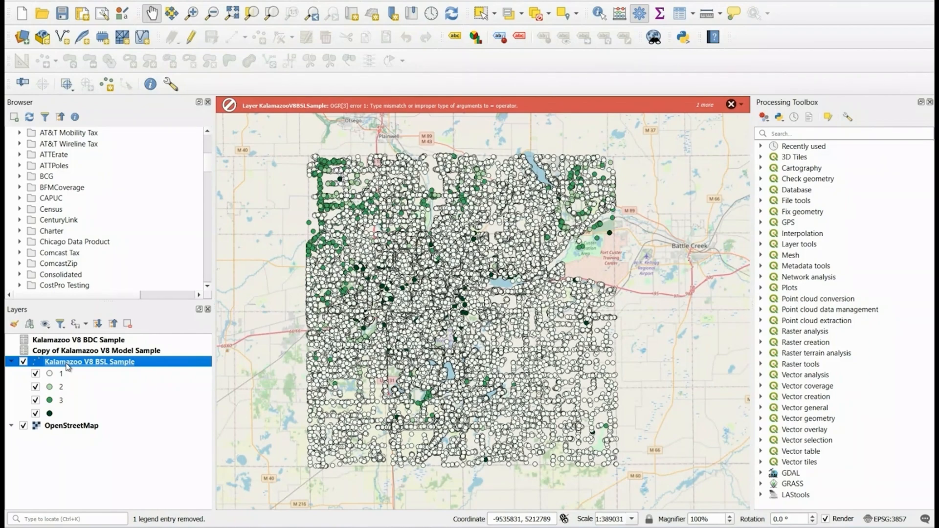
Reclassify the Kalamazoo V8 BSL Sample layer by the Kalamazoo V8 BDC Sample_BDC_FiberProviders field, deleting the existing classes.
{"action": "right_click", "coordinate": [68, 366]}
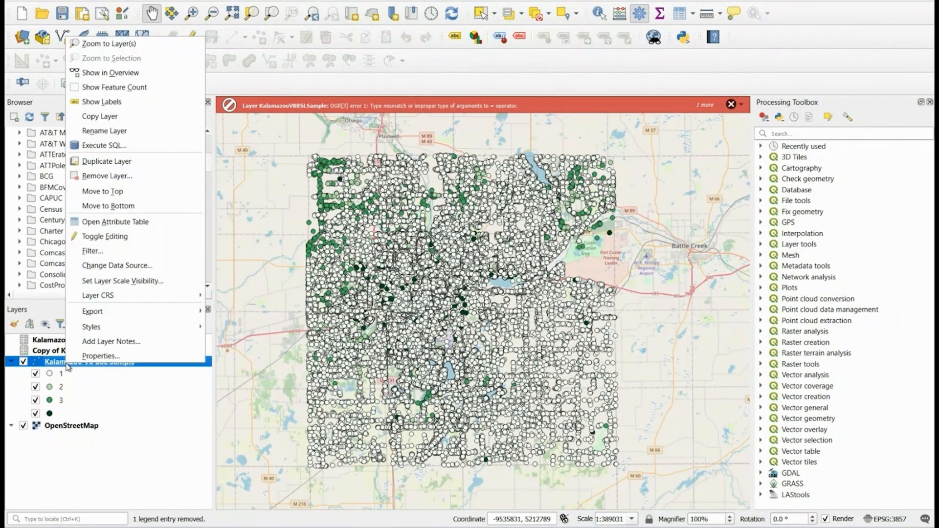
{"action": "left_click", "coordinate": [84, 359]}
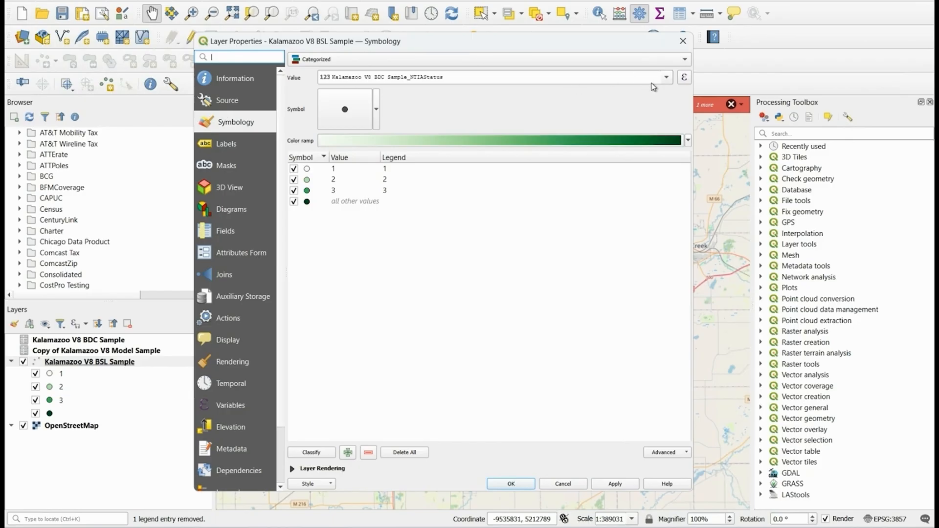
{"action": "left_click", "coordinate": [666, 78]}
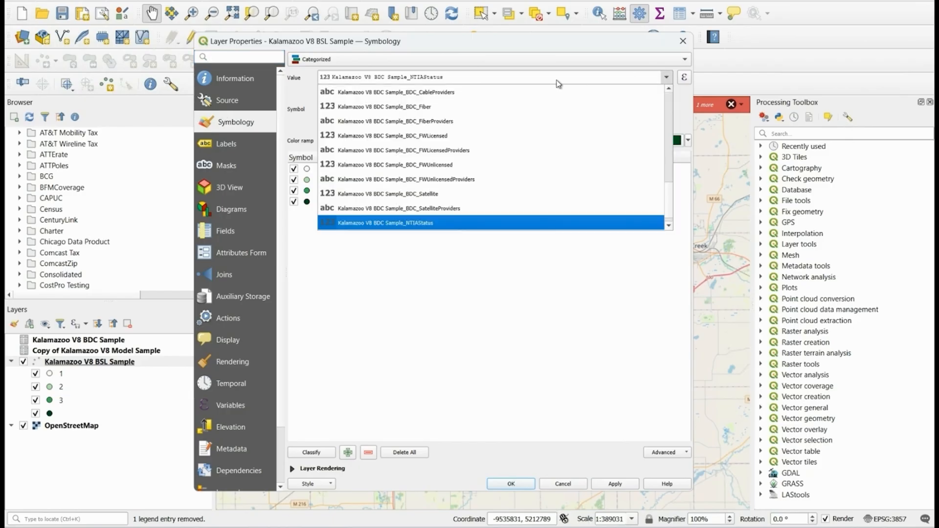
{"action": "left_click", "coordinate": [441, 121]}
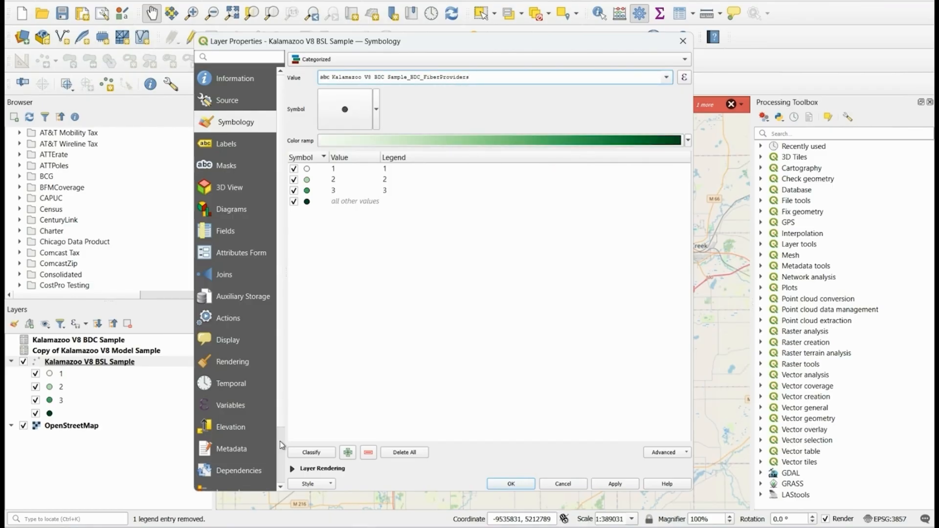
{"action": "left_click", "coordinate": [307, 454]}
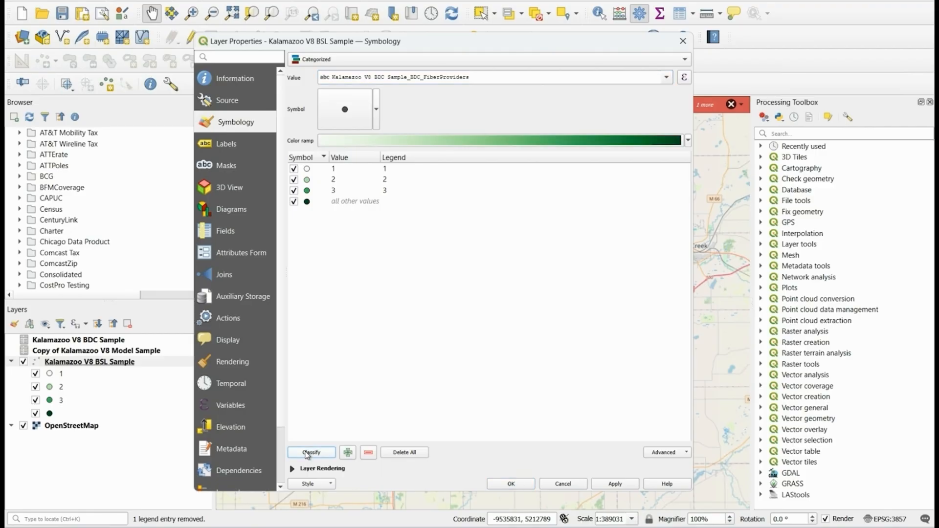
{"action": "left_click", "coordinate": [307, 454]}
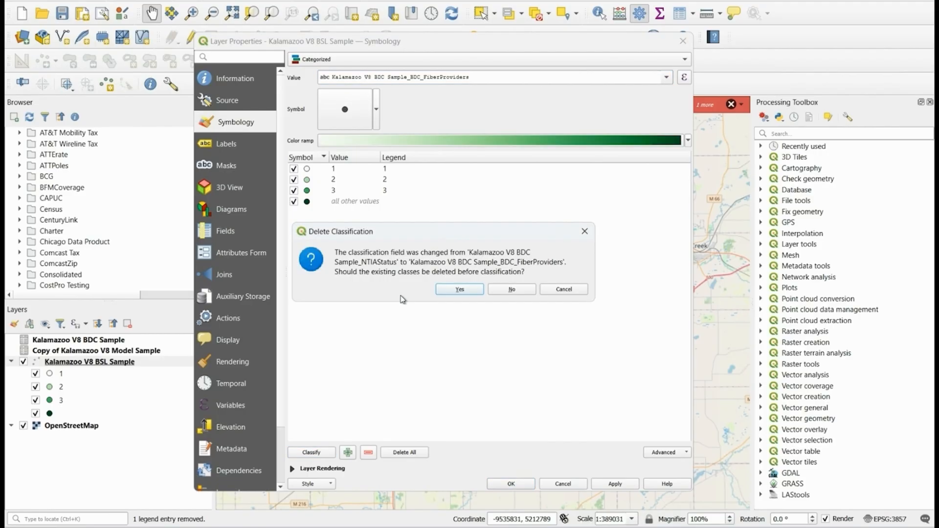
{"action": "left_click", "coordinate": [460, 290]}
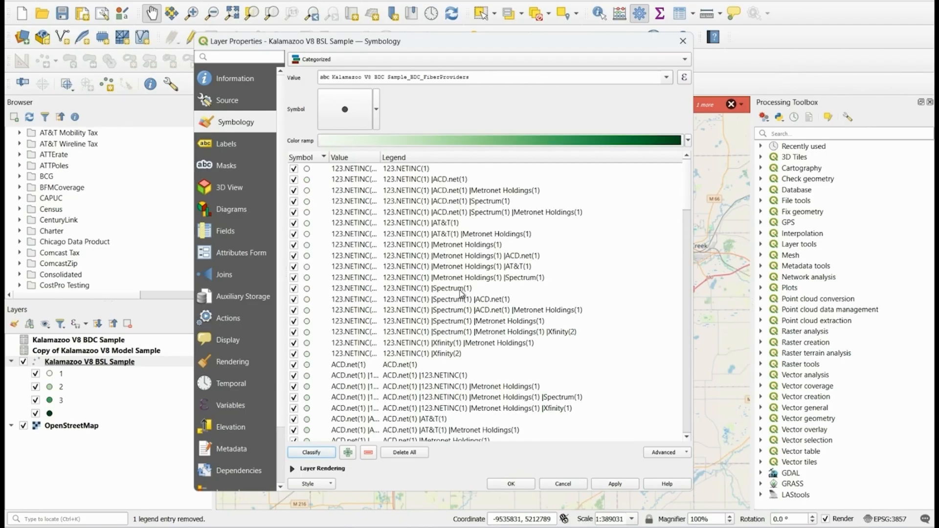
Color the "all other values" category red and apply the fiber provider symbology to the map.
{"action": "scroll", "coordinate": [357, 309], "scroll_direction": "down", "scroll_amount": 6}
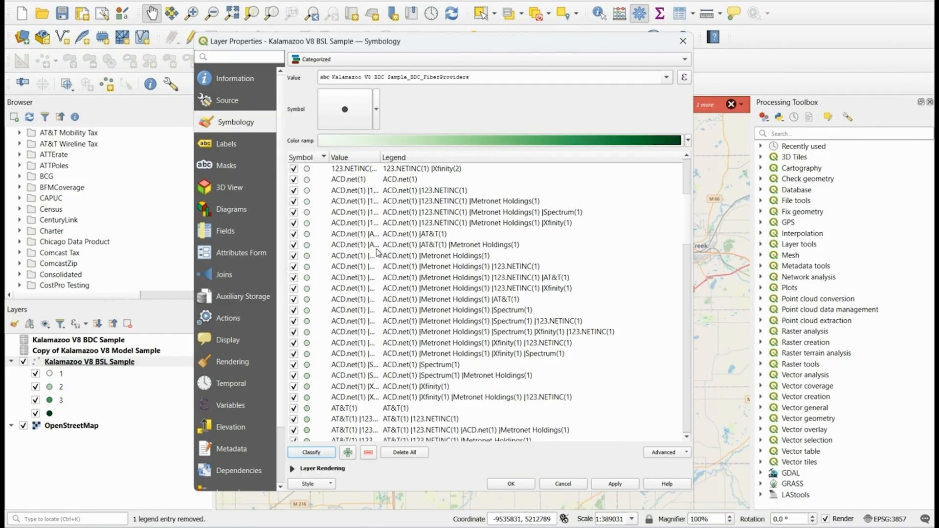
{"action": "scroll", "coordinate": [377, 253], "scroll_direction": "down", "scroll_amount": 1}
{"action": "scroll", "coordinate": [377, 253], "scroll_direction": "down", "scroll_amount": 1}
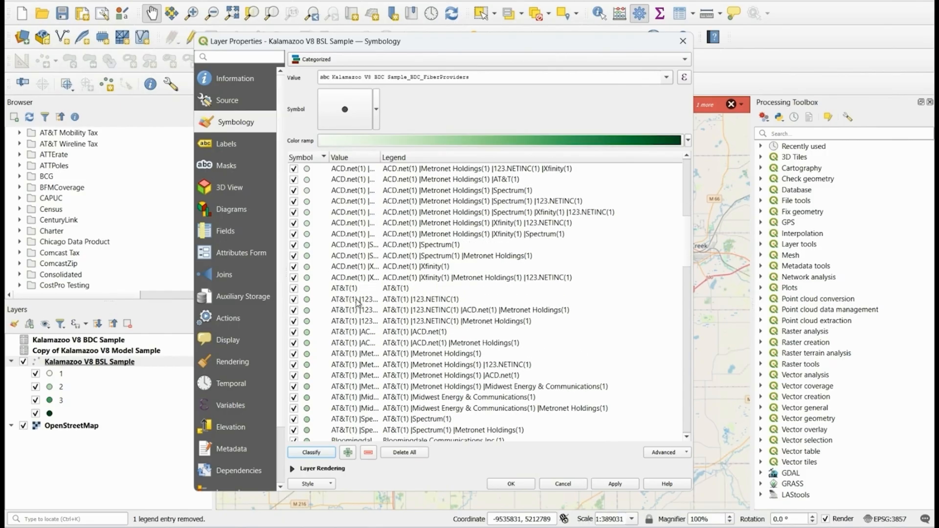
{"action": "scroll", "coordinate": [357, 302], "scroll_direction": "down", "scroll_amount": 20}
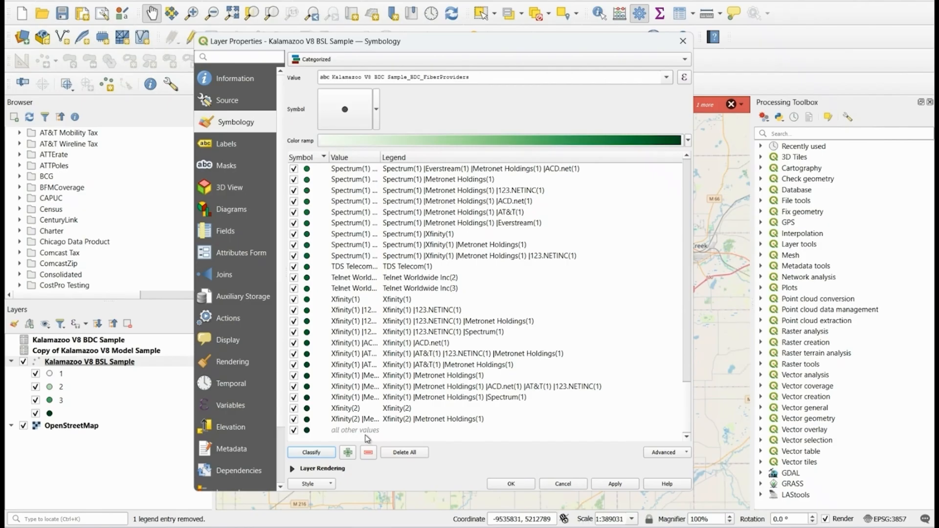
{"action": "double_click", "coordinate": [307, 430]}
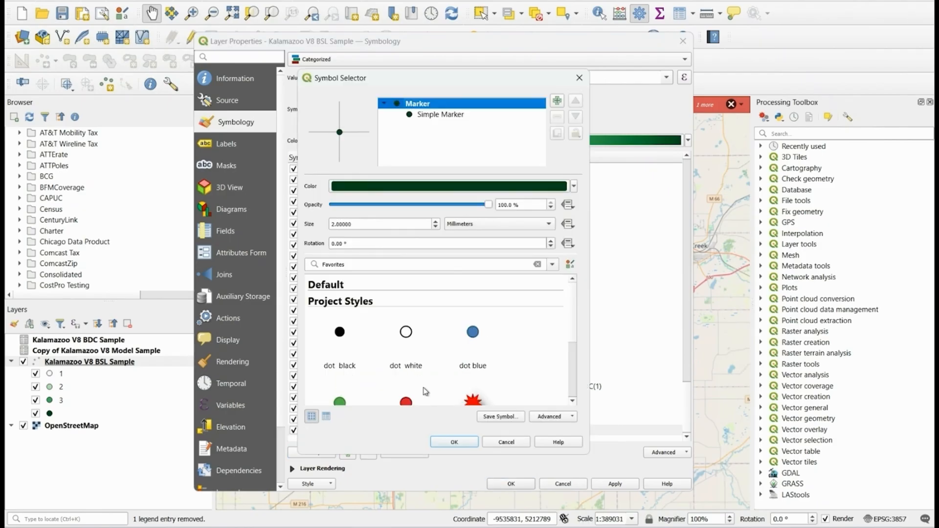
{"action": "left_click", "coordinate": [574, 187]}
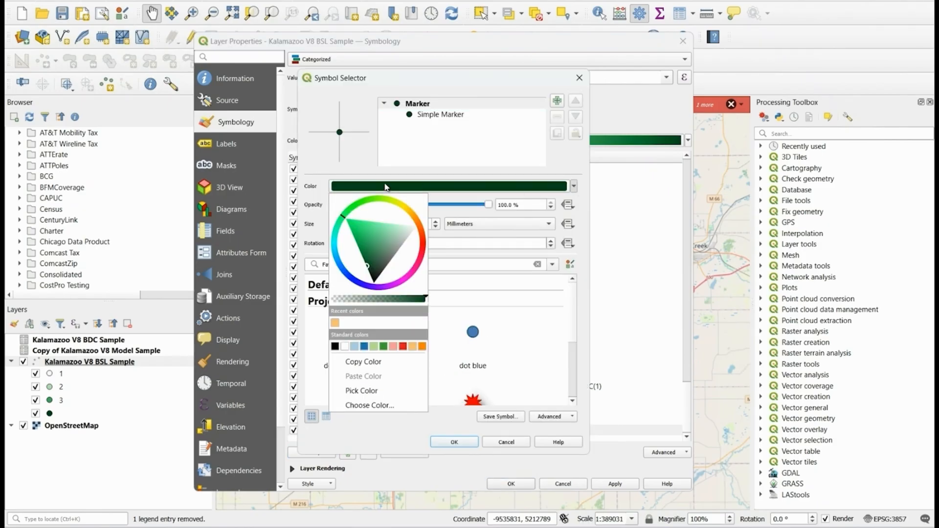
{"action": "left_click", "coordinate": [402, 346]}
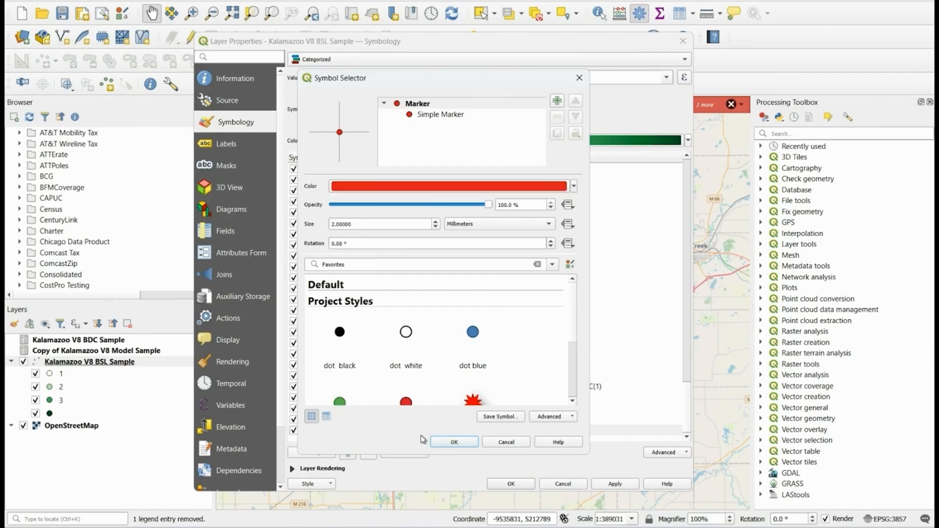
{"action": "left_click", "coordinate": [447, 441]}
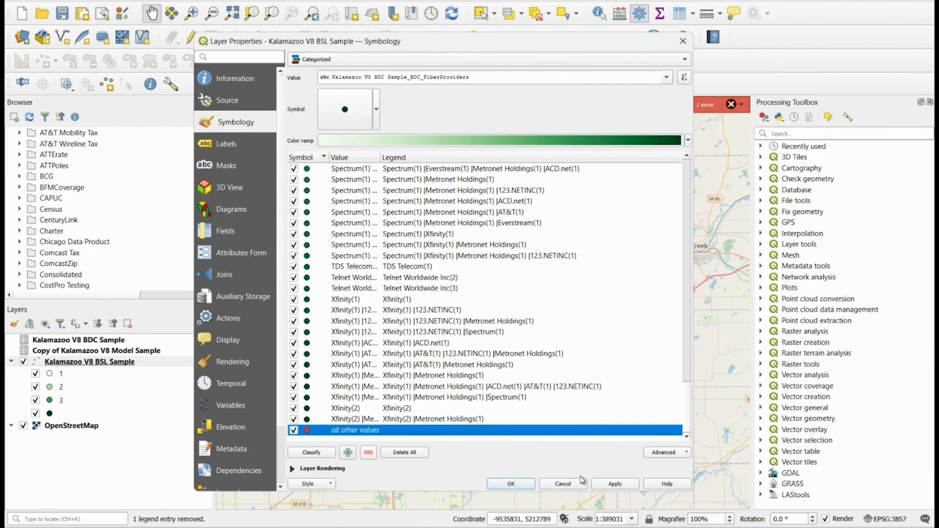
{"action": "left_click", "coordinate": [616, 484]}
{"action": "left_click", "coordinate": [511, 486]}
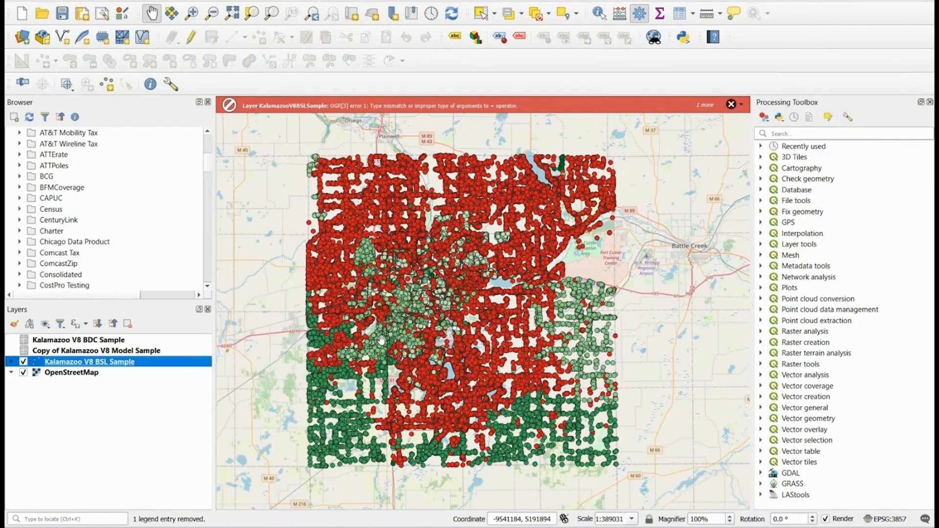
Filter the Kalamazoo V8 BSL Sample layer to features where "Copy of Kalamazoo V8 Model Sample_ProgramList"='24'.
{"action": "right_click", "coordinate": [94, 364]}
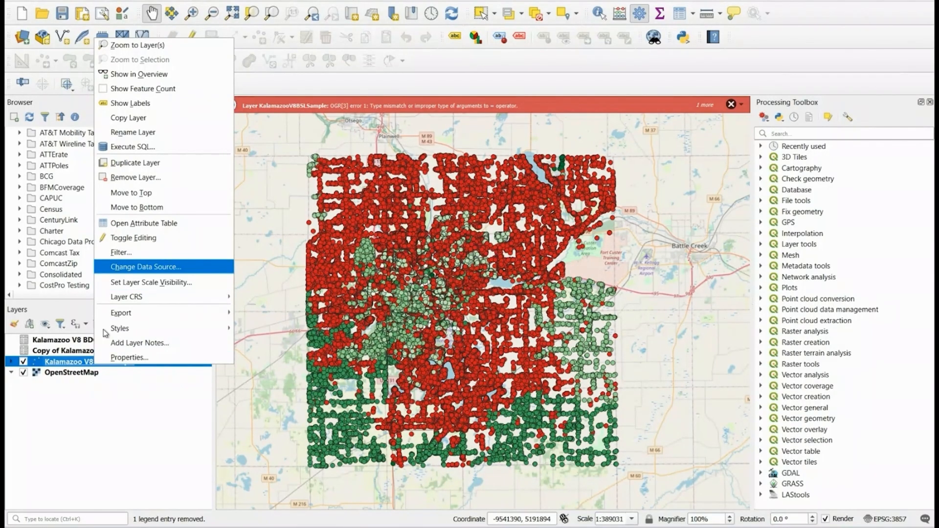
{"action": "left_click", "coordinate": [120, 252]}
{"action": "scroll", "coordinate": [616, 223], "scroll_direction": "down", "scroll_amount": 10}
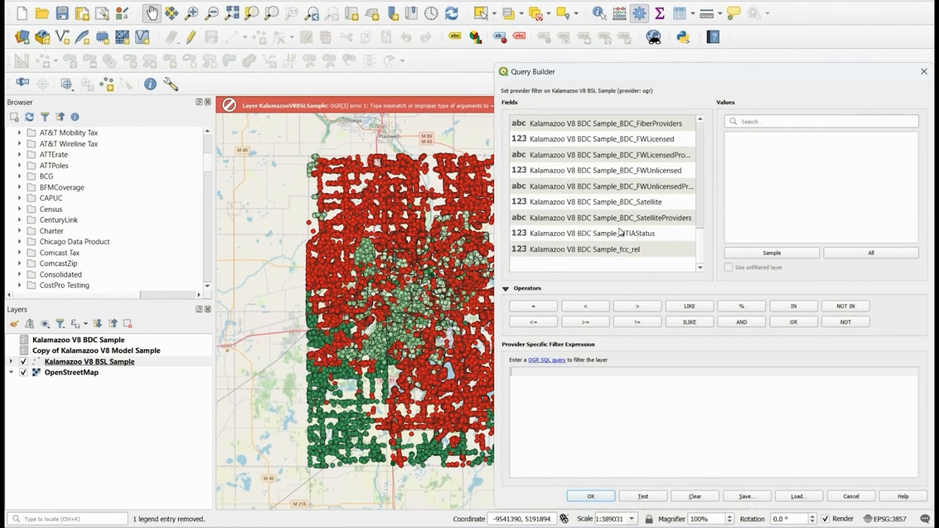
{"action": "scroll", "coordinate": [636, 226], "scroll_direction": "up", "scroll_amount": 5}
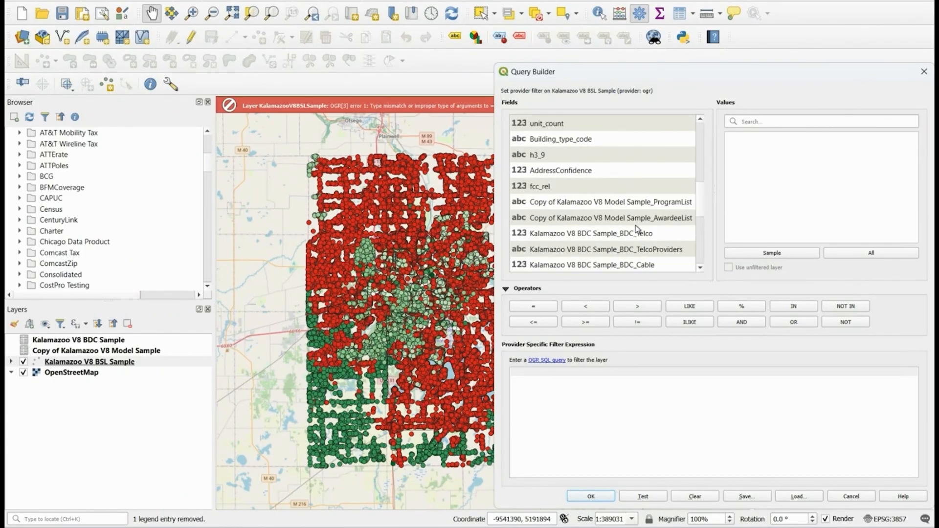
{"action": "double_click", "coordinate": [665, 201]}
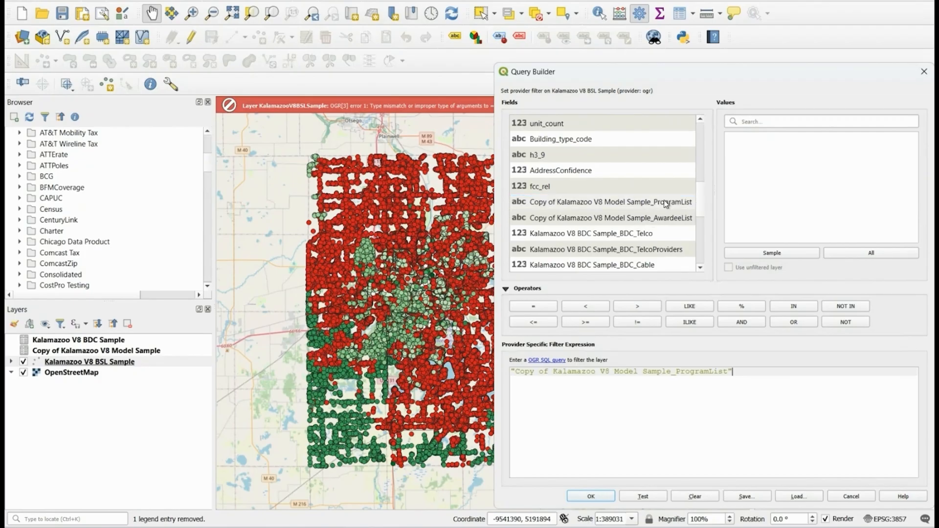
{"action": "type", "text": "="}
{"action": "type", "text": "'24'"}
{"action": "left_click", "coordinate": [588, 497]}
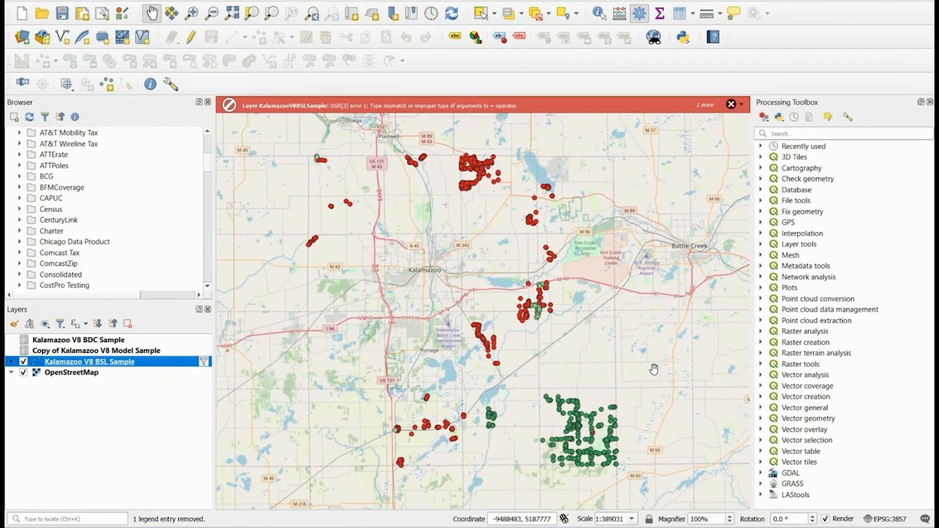
Clear the ProgramList filter expression from the Kalamazoo V8 BSL Sample layer and apply the empty filter.
{"action": "key", "text": "ctrl+f"}
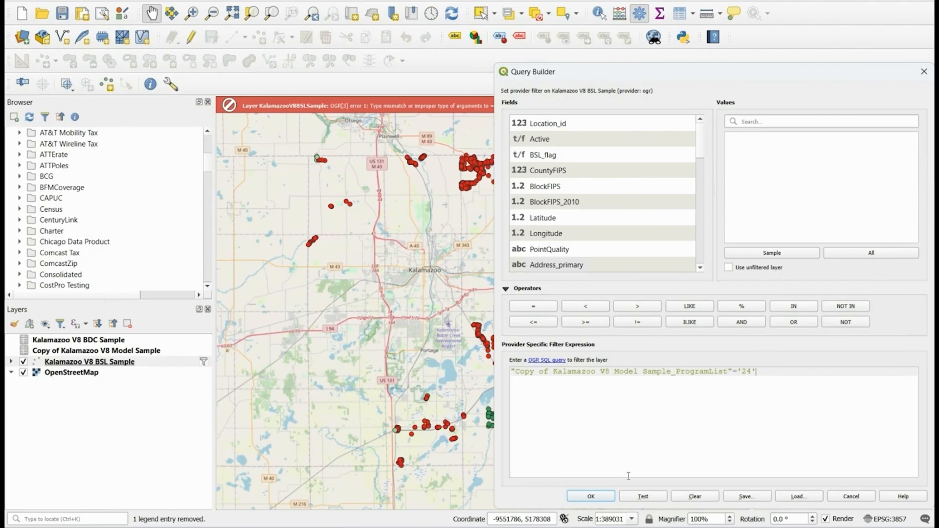
{"action": "key", "text": "ctrl+a"}
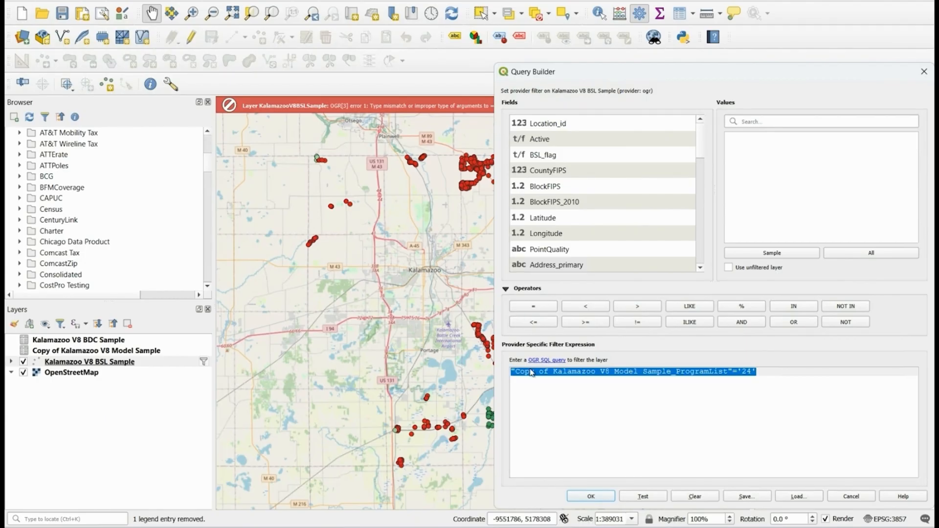
{"action": "key", "text": "BackSpace"}
{"action": "left_click", "coordinate": [576, 497]}
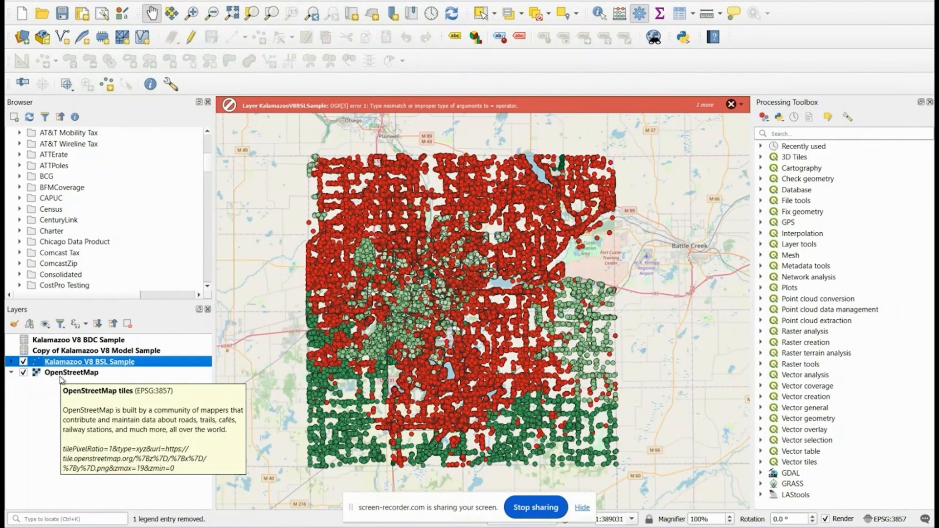
Start a new filter on the Kalamazoo V8 BSL Sample layer with "Kalamazoo V8 BDC Sample_BDC_TelcoProviders" like '%AT&T%' or.
{"action": "right_click", "coordinate": [75, 363]}
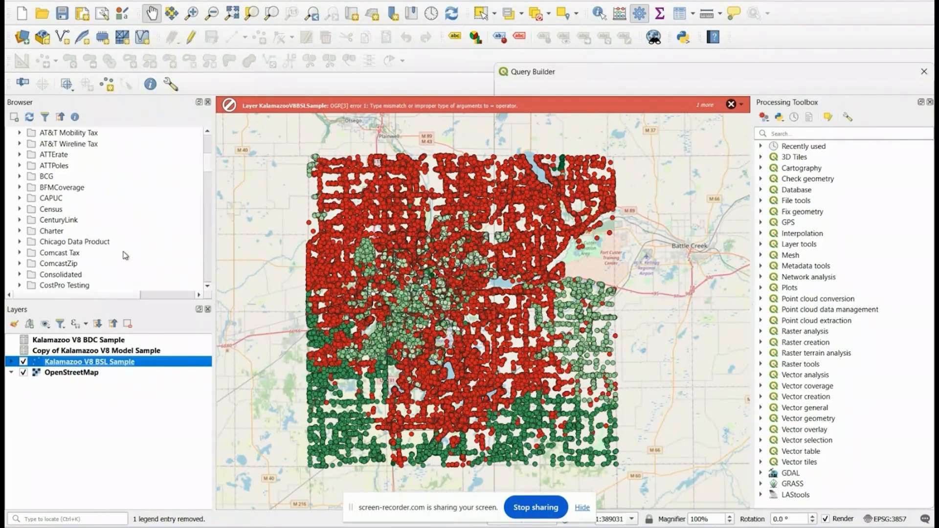
{"action": "left_click", "coordinate": [123, 252]}
{"action": "left_click_drag", "start_coordinate": [577, 80], "coordinate": [482, 50]}
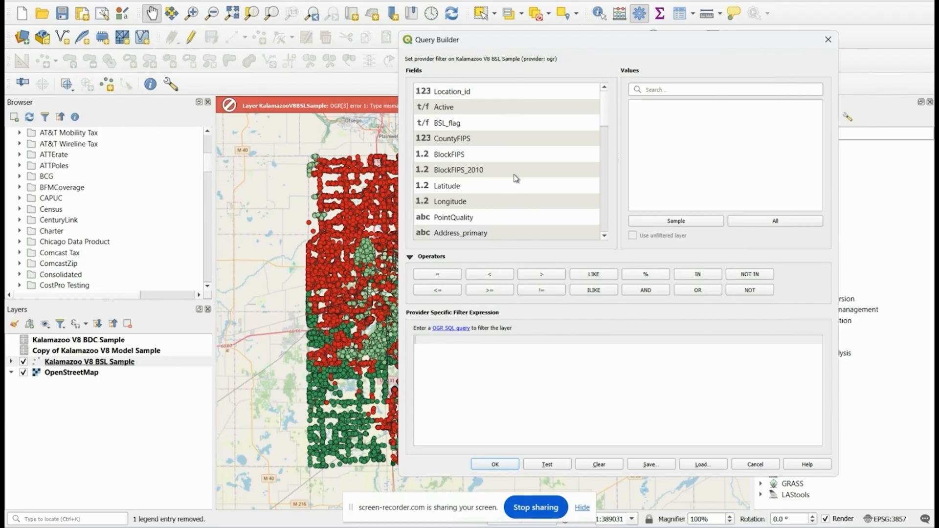
{"action": "scroll", "coordinate": [516, 178], "scroll_direction": "down", "scroll_amount": 5}
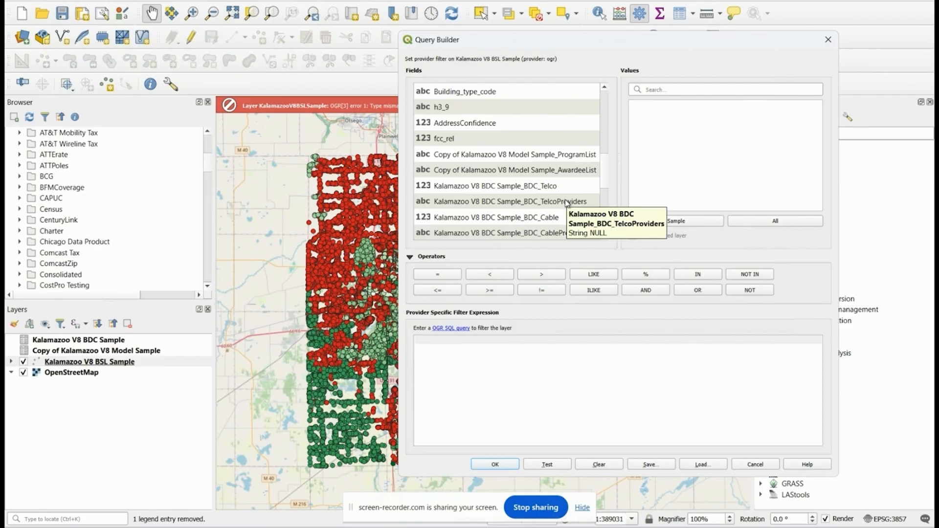
{"action": "double_click", "coordinate": [567, 201]}
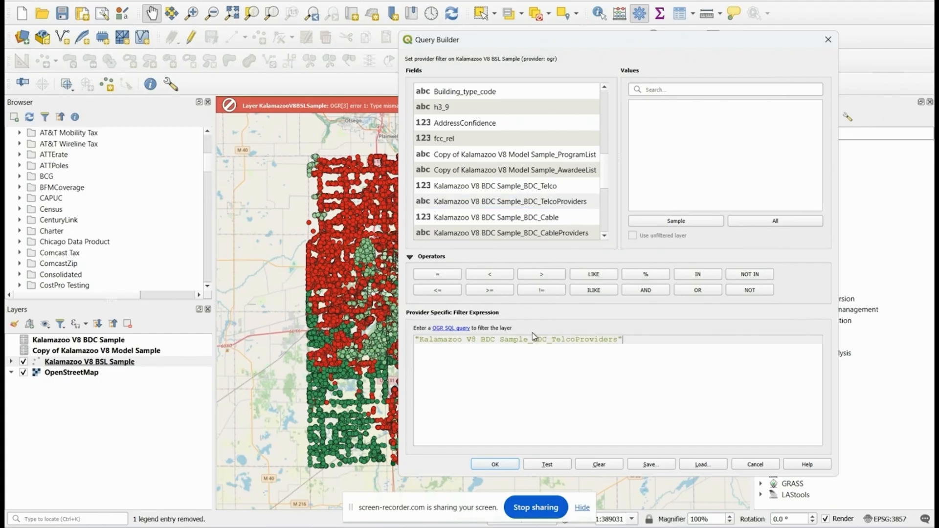
{"action": "type", "text": "like '%AT&T%"}
{"action": "type", "text": "or"}
Add the condition "Kalamazoo V8 BDC Sample_BDC_CableProviders" like '%AT&T' to the filter expression, followed by or on a new line.
{"action": "double_click", "coordinate": [544, 233]}
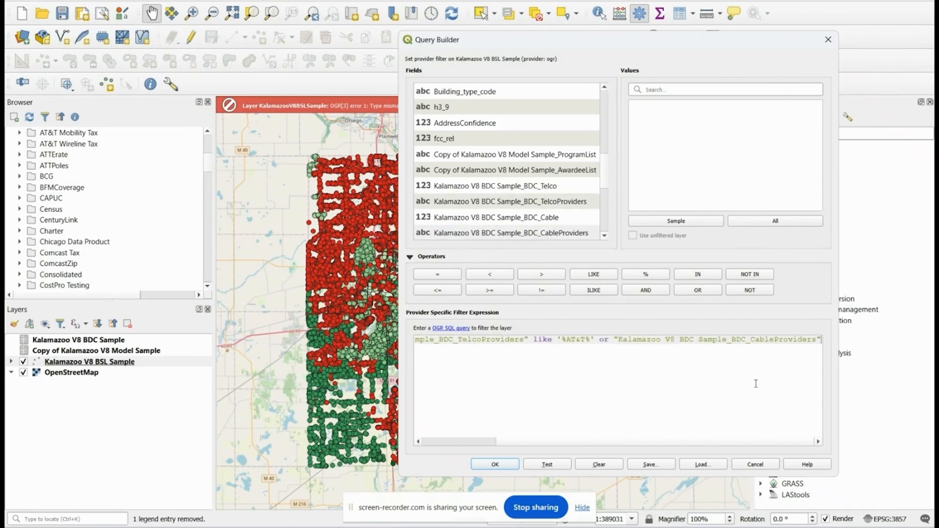
{"action": "type", "text": "like '"}
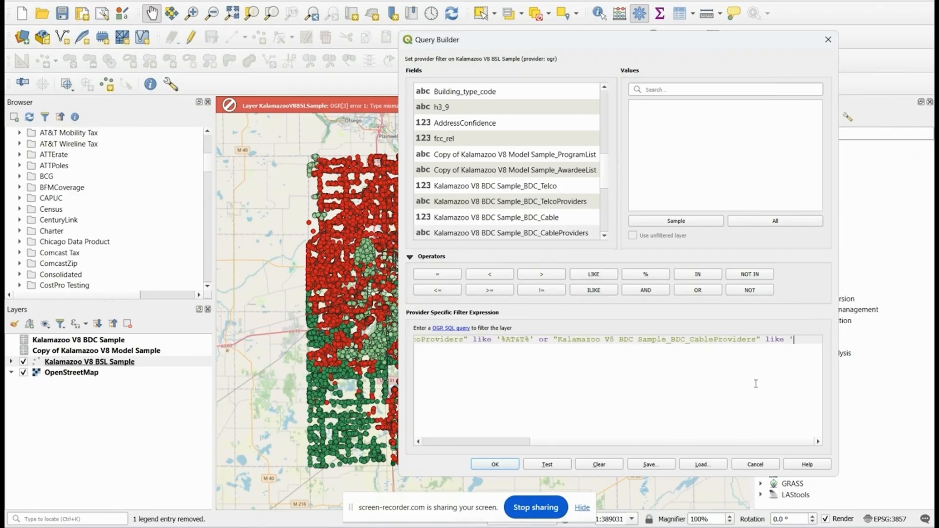
{"action": "type", "text": "%AT&T'"}
{"action": "key", "text": "Return"}
{"action": "type", "text": "or"}
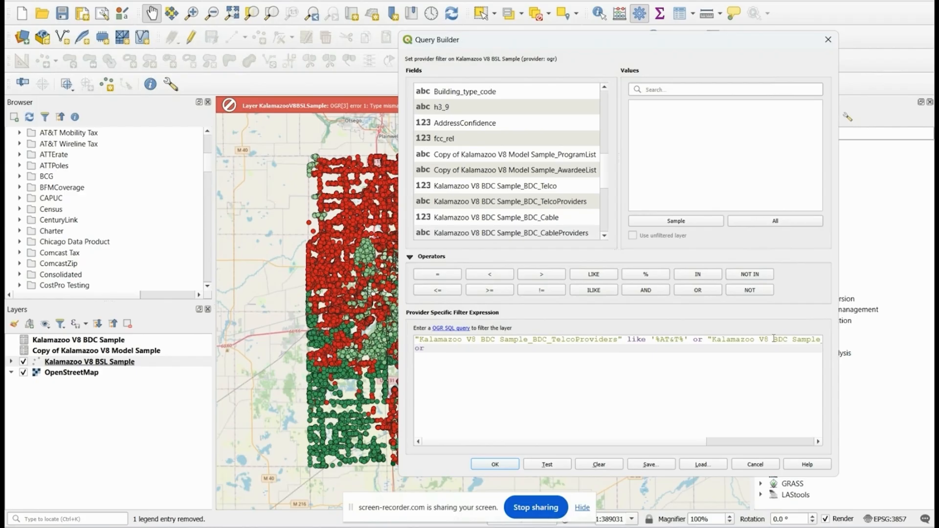
Extend the filter expression with "Kalamazoo V8 BDC Sample_BDC_FiberProviders" like '%AT&T%' or.
{"action": "left_click", "coordinate": [604, 237]}
{"action": "left_click", "coordinate": [605, 238]}
{"action": "left_click", "coordinate": [605, 238]}
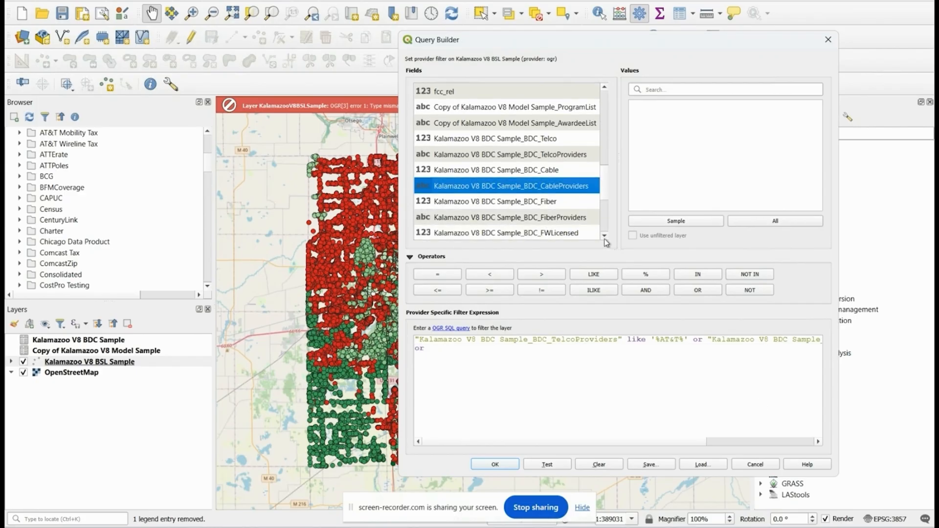
{"action": "left_click", "coordinate": [604, 237]}
{"action": "double_click", "coordinate": [566, 201]}
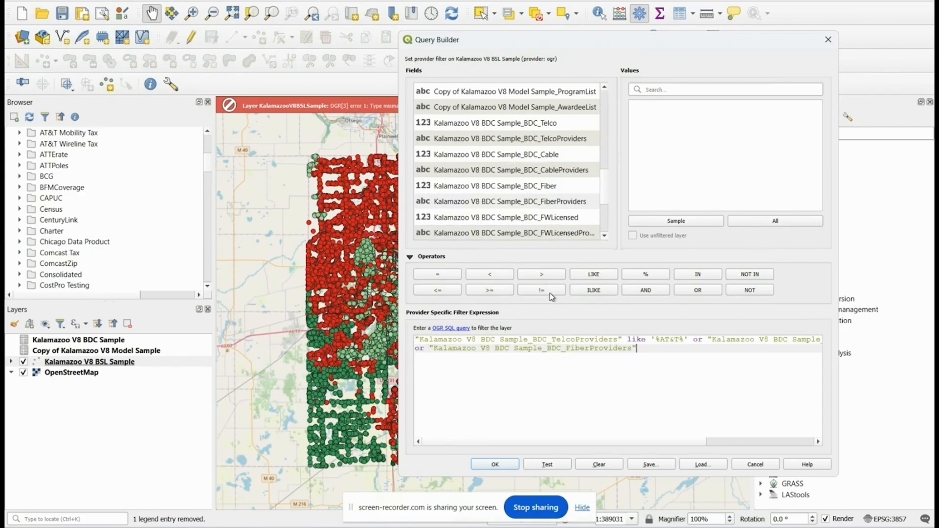
{"action": "type", "text": "like '%AT&T%' or"}
Complete the expression with "Kalamazoo V8 BDC Sample_BDC_FWLicensedProviders" like 'AT%T' and apply the filter to the layer.
{"action": "double_click", "coordinate": [552, 233]}
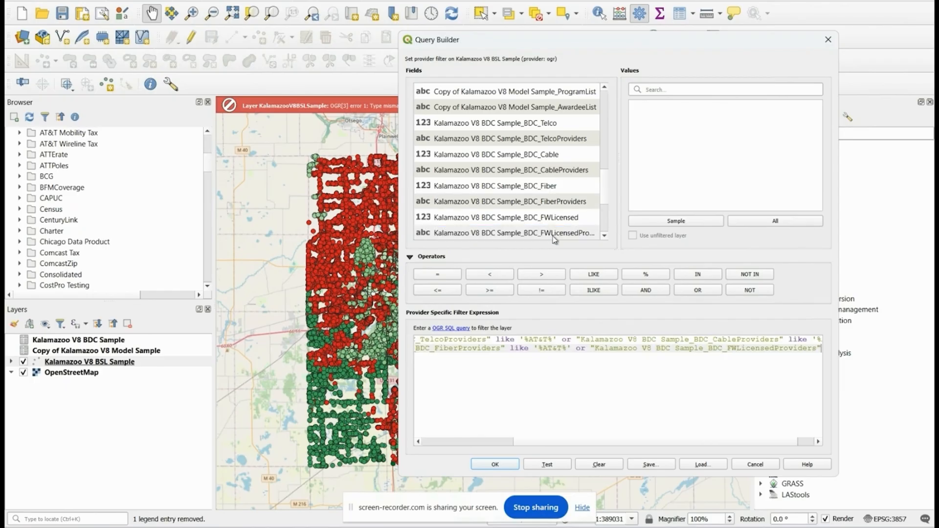
{"action": "type", "text": "like 'AT&T'"}
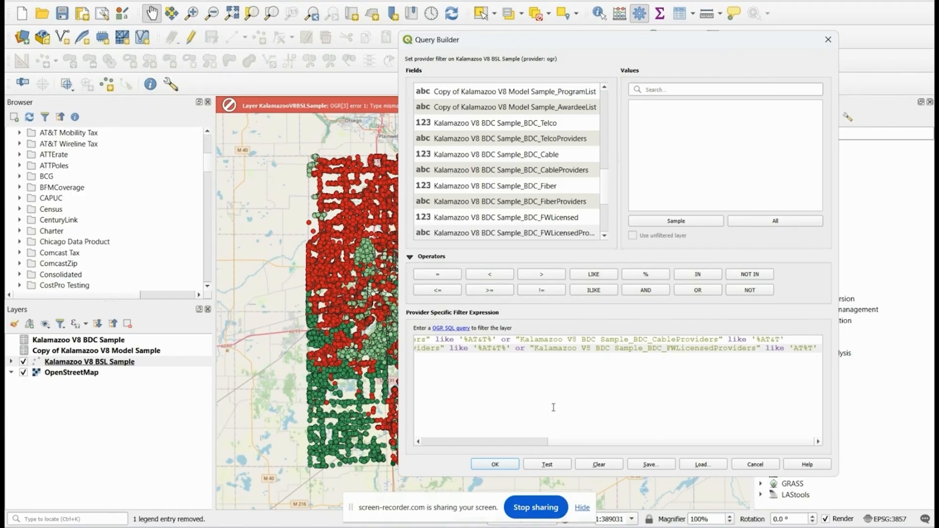
{"action": "left_click", "coordinate": [509, 465]}
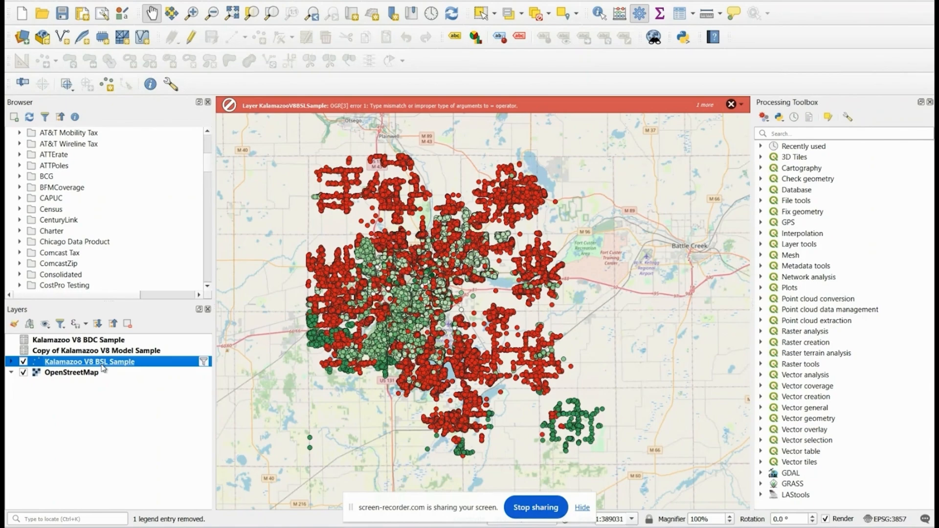
Reclassify the Kalamazoo V8 BSL Sample layer's categorized symbology by the Postal_code field, deleting the existing classes.
{"action": "right_click", "coordinate": [142, 365]}
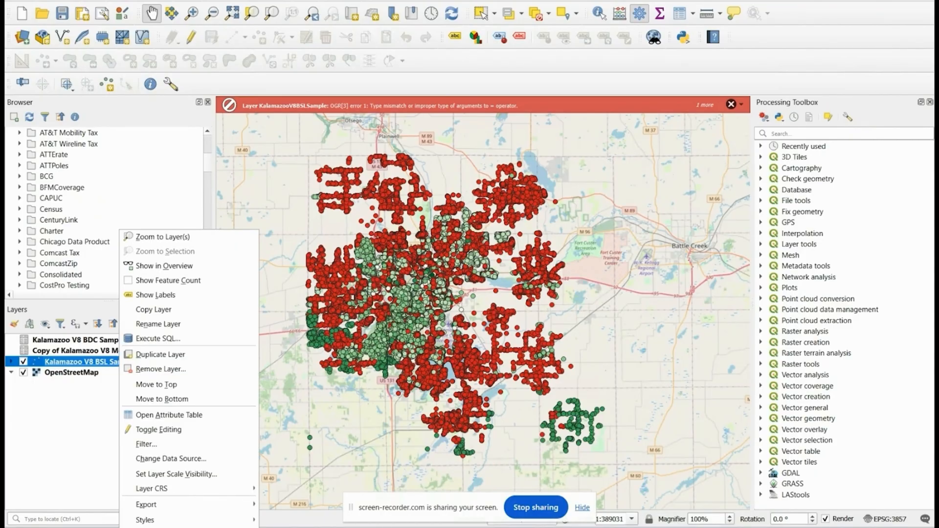
{"action": "left_click", "coordinate": [297, 195]}
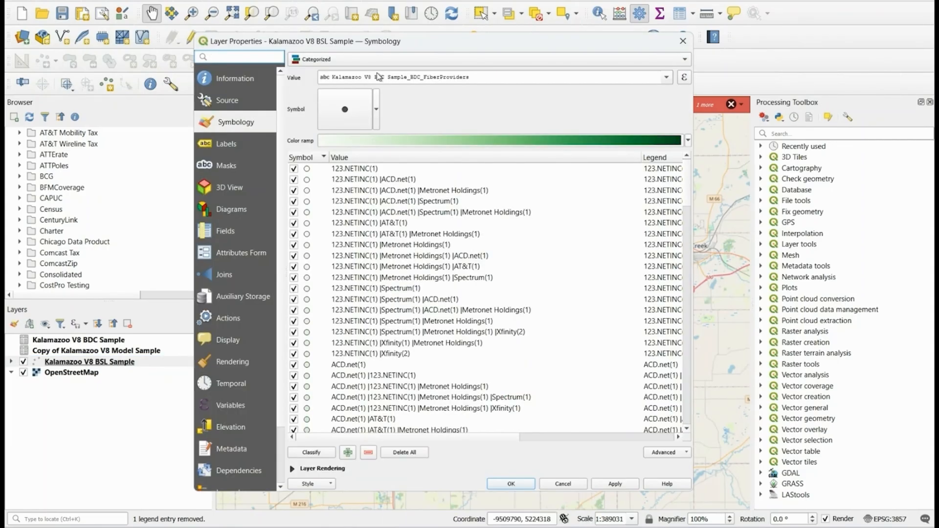
{"action": "left_click", "coordinate": [666, 77]}
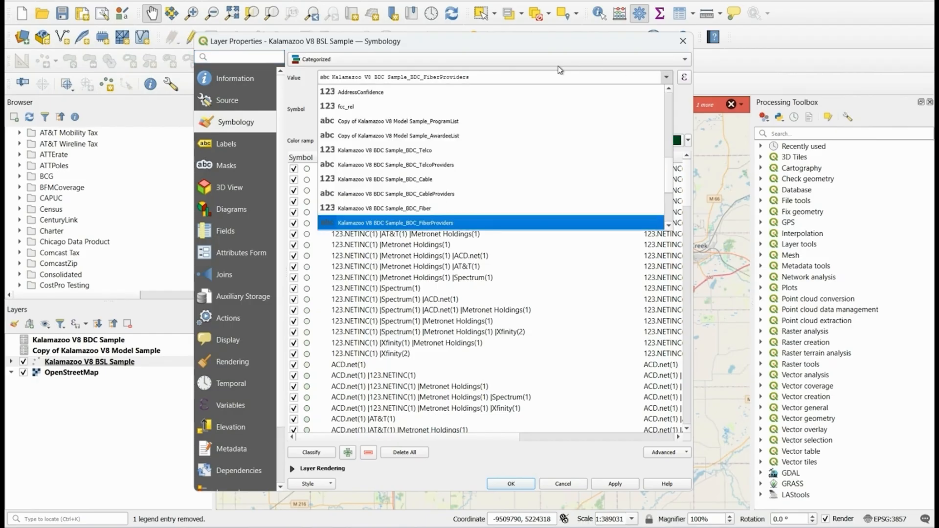
{"action": "scroll", "coordinate": [364, 120], "scroll_direction": "up", "scroll_amount": 5}
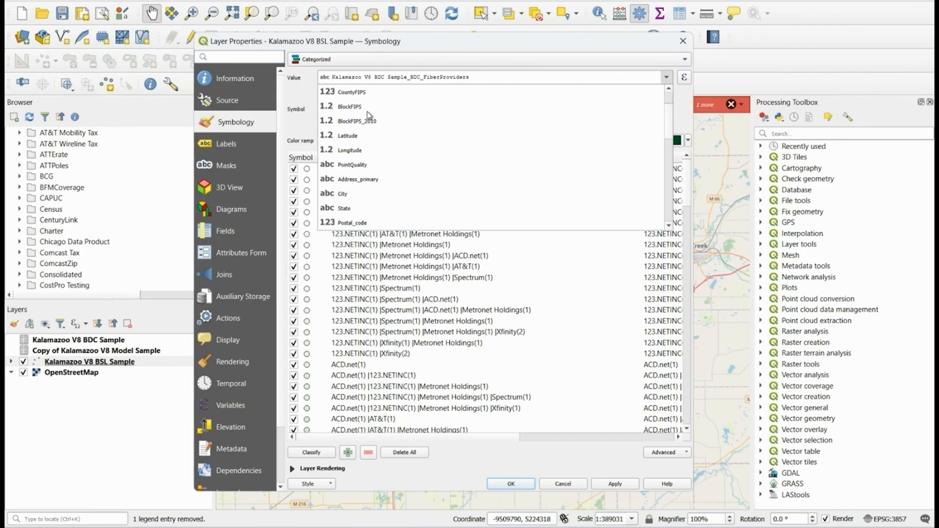
{"action": "scroll", "coordinate": [361, 156], "scroll_direction": "down", "scroll_amount": 2}
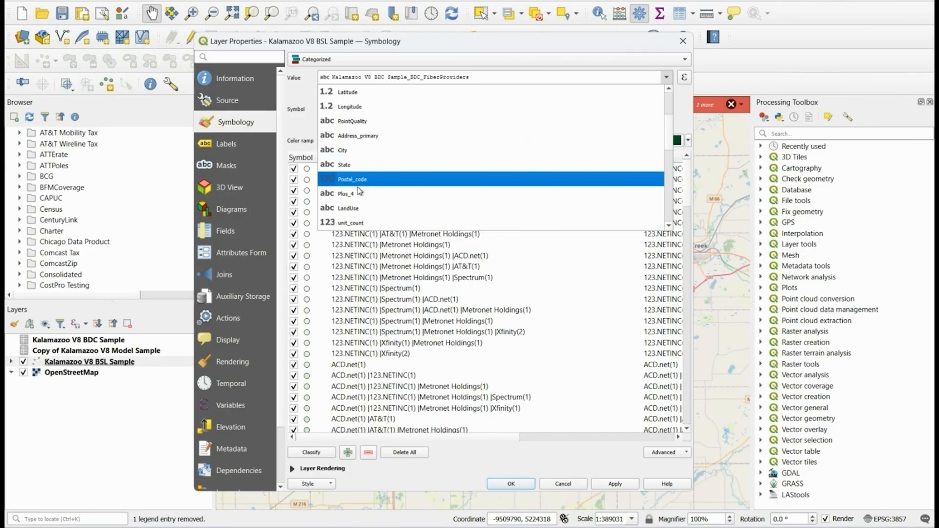
{"action": "left_click", "coordinate": [355, 179]}
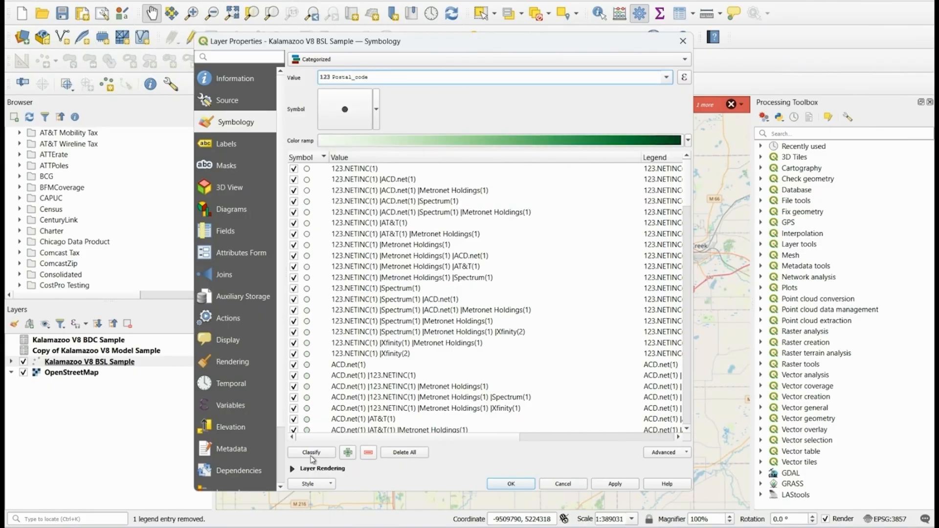
{"action": "left_click", "coordinate": [311, 453]}
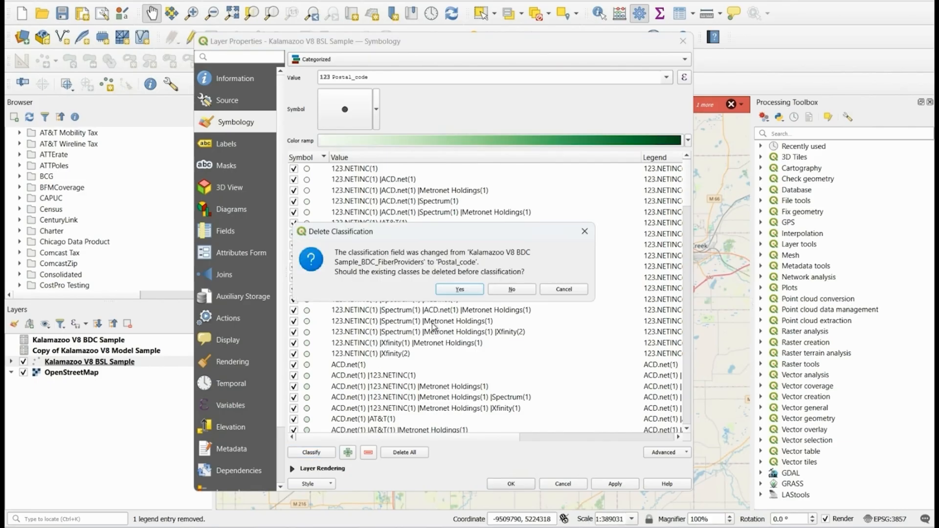
{"action": "left_click", "coordinate": [459, 291]}
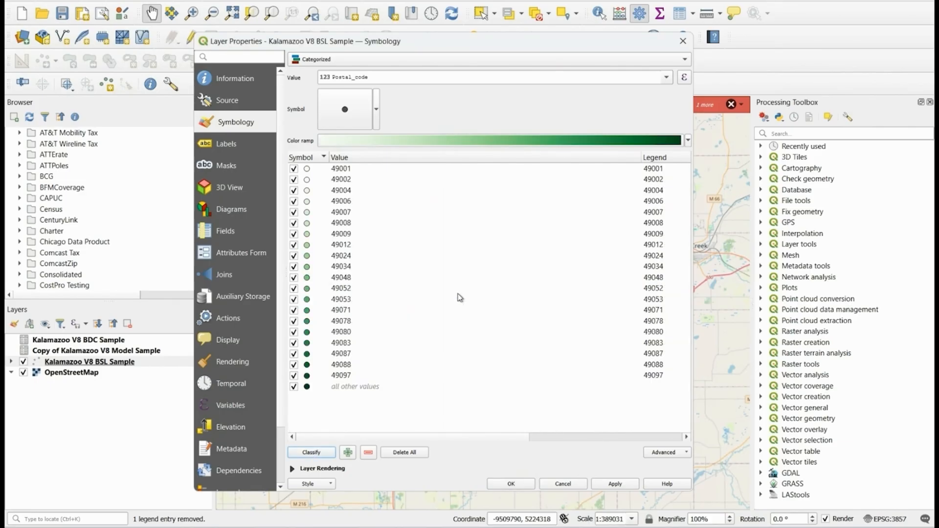
Set the postal code categories' color ramp to Spectral and apply the symbology to the map.
{"action": "left_click", "coordinate": [688, 140]}
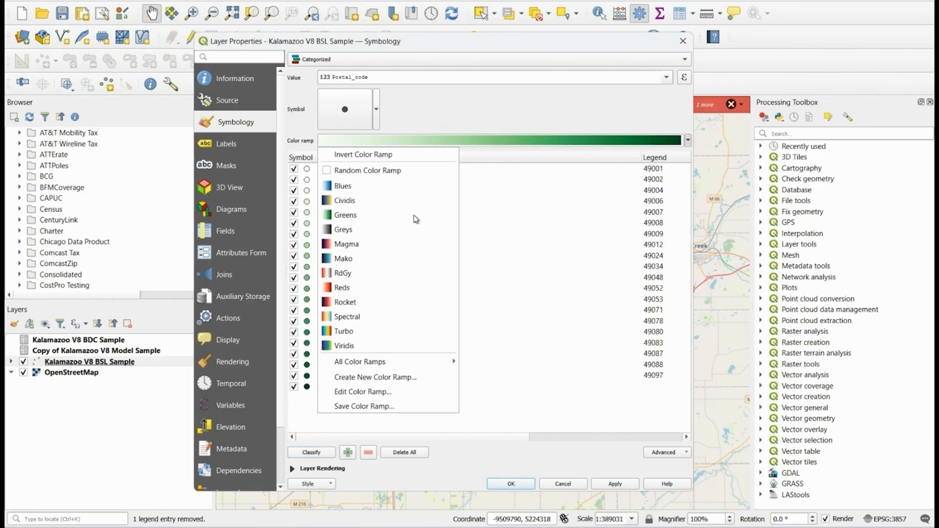
{"action": "left_click", "coordinate": [353, 316]}
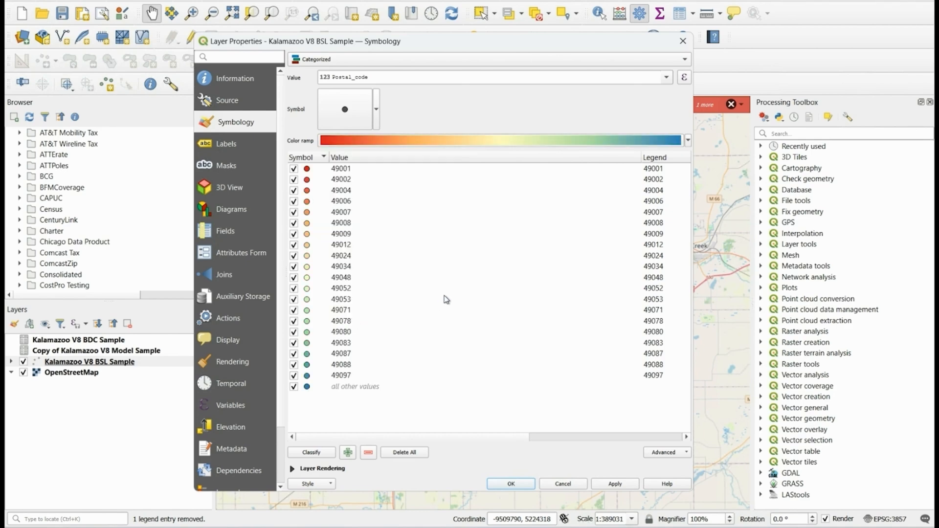
{"action": "left_click", "coordinate": [624, 486]}
{"action": "left_click", "coordinate": [509, 484]}
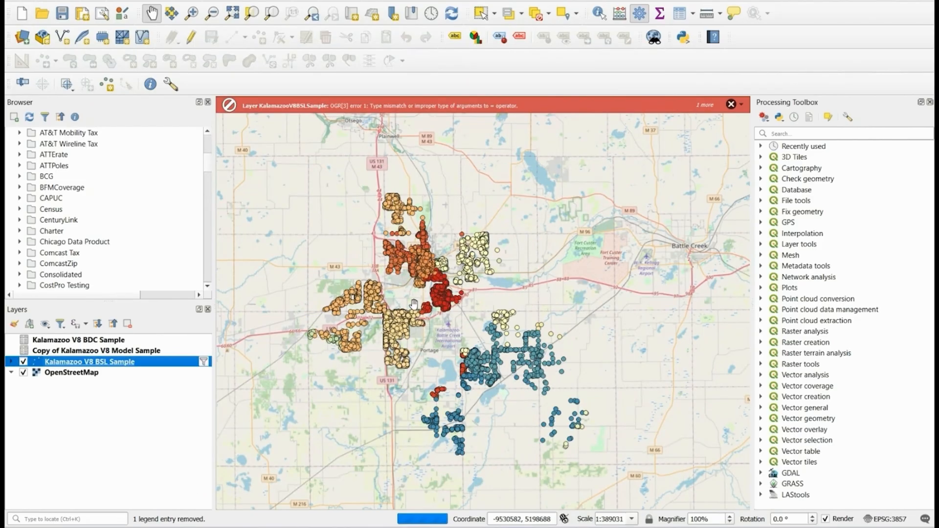